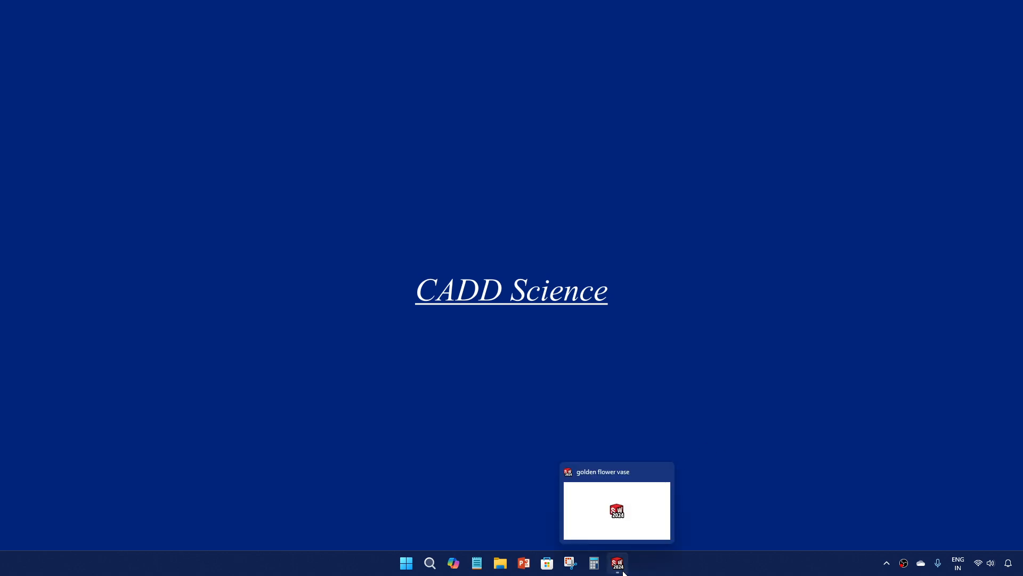
# Restore the golden flower vase model and switch the view to Perspective
pyautogui.click(619, 563)
pyautogui.scroll(-3, 570, 178)
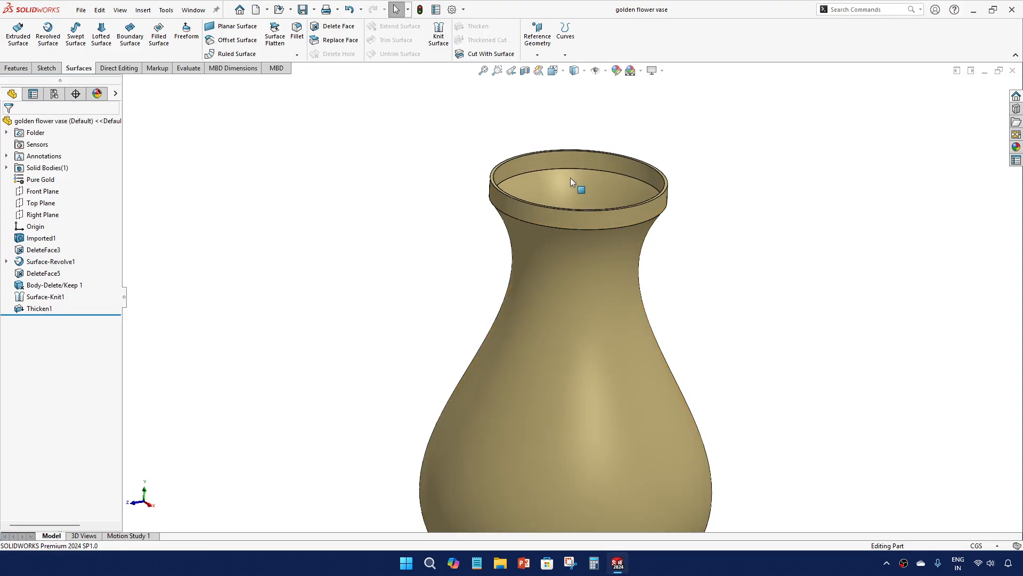
pyautogui.moveTo(571, 177); pyautogui.dragTo(570, 206)
pyautogui.click(665, 72)
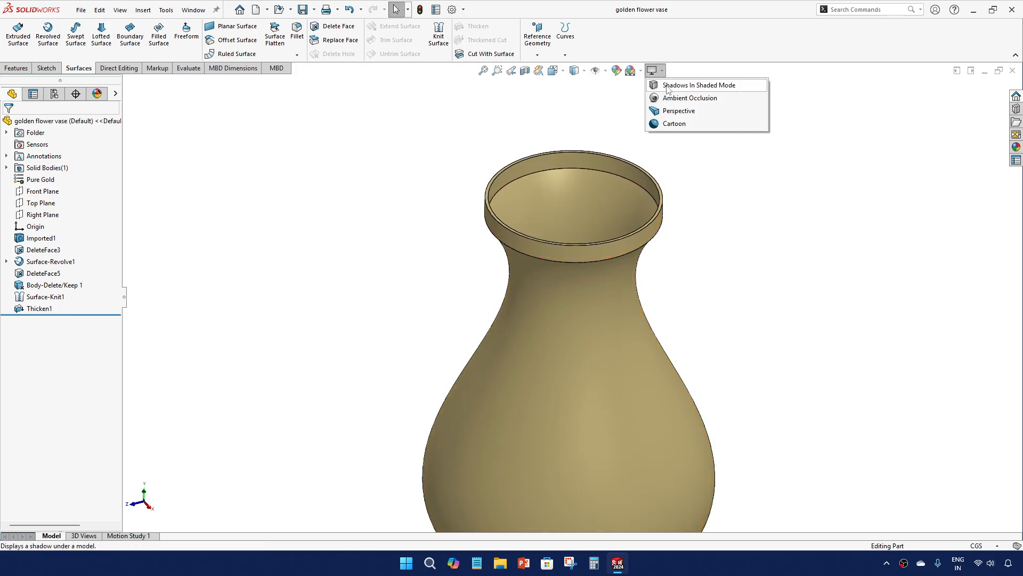
pyautogui.click(678, 110)
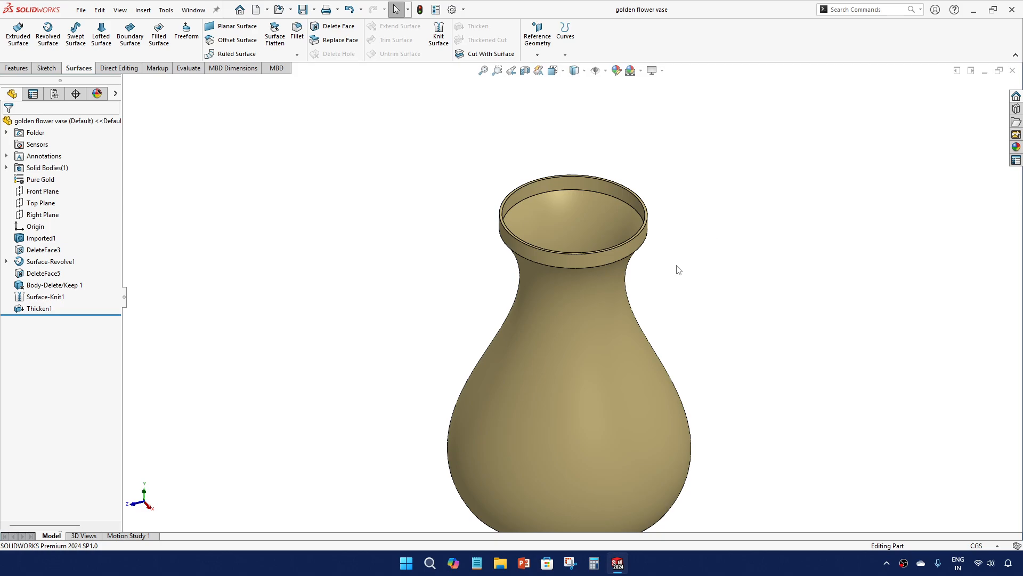
# Rotate the vase through a couple of angles to look it over
pyautogui.moveTo(674, 240)
pyautogui.mouseDown()
pyautogui.moveTo(666, 284)
pyautogui.moveTo(689, 312)
pyautogui.mouseUp()
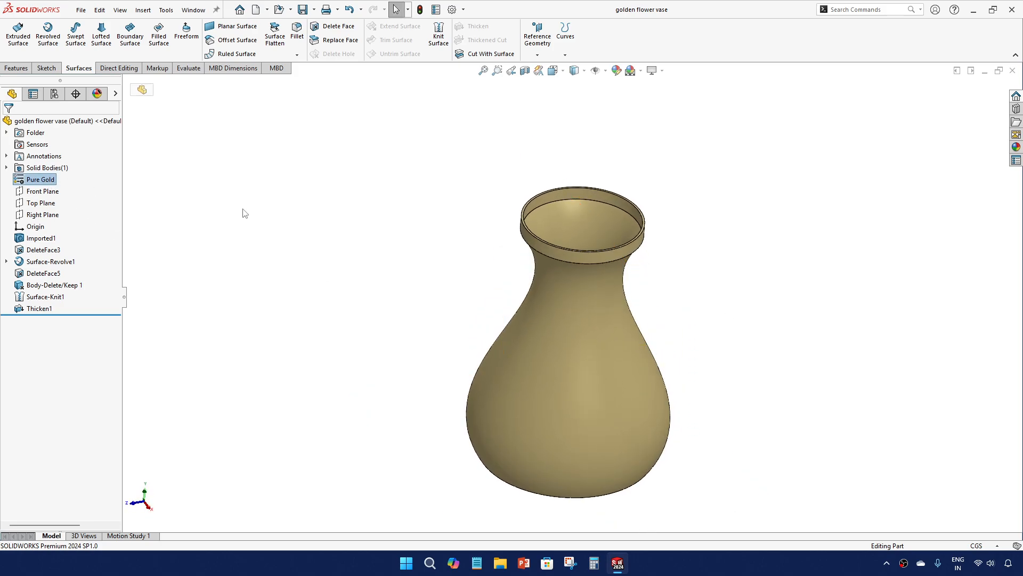
pyautogui.moveTo(404, 241)
pyautogui.mouseDown()
pyautogui.moveTo(634, 365)
pyautogui.moveTo(556, 346)
pyautogui.mouseUp()
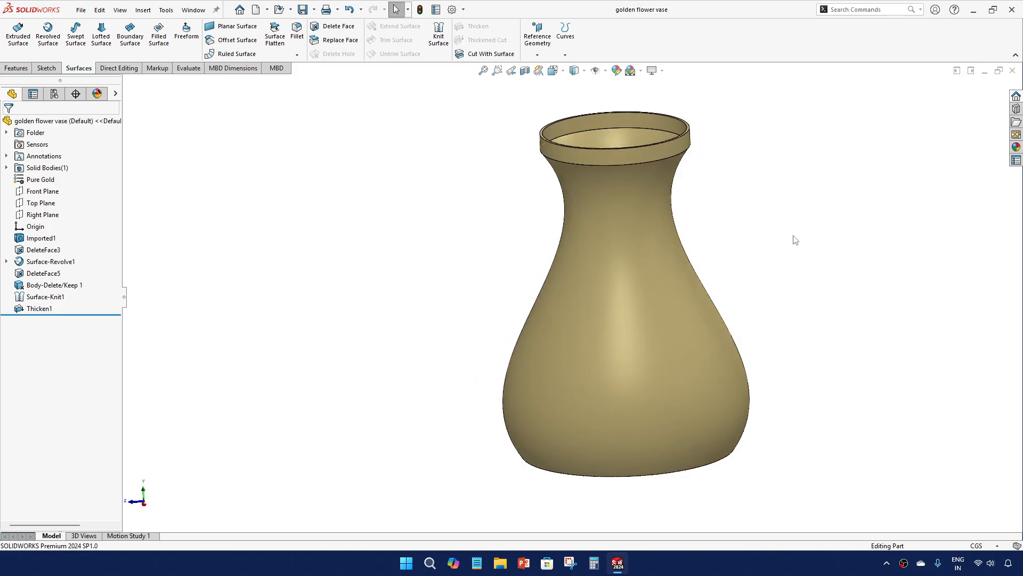
# Minimize SOLIDWORKS and launch Registry Editor from Windows Search
pyautogui.click(1013, 10)
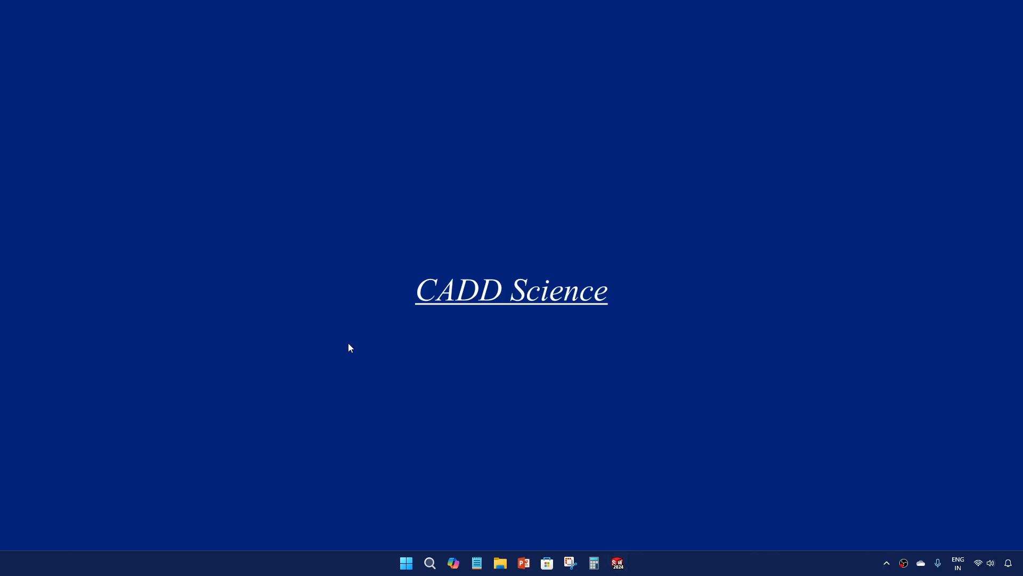
pyautogui.click(430, 564)
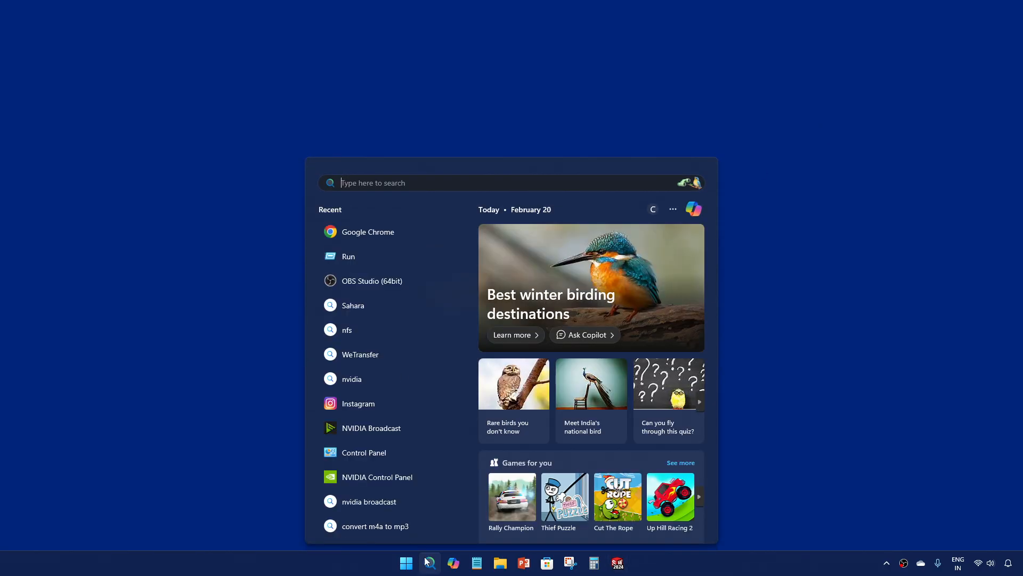
pyautogui.write('r')
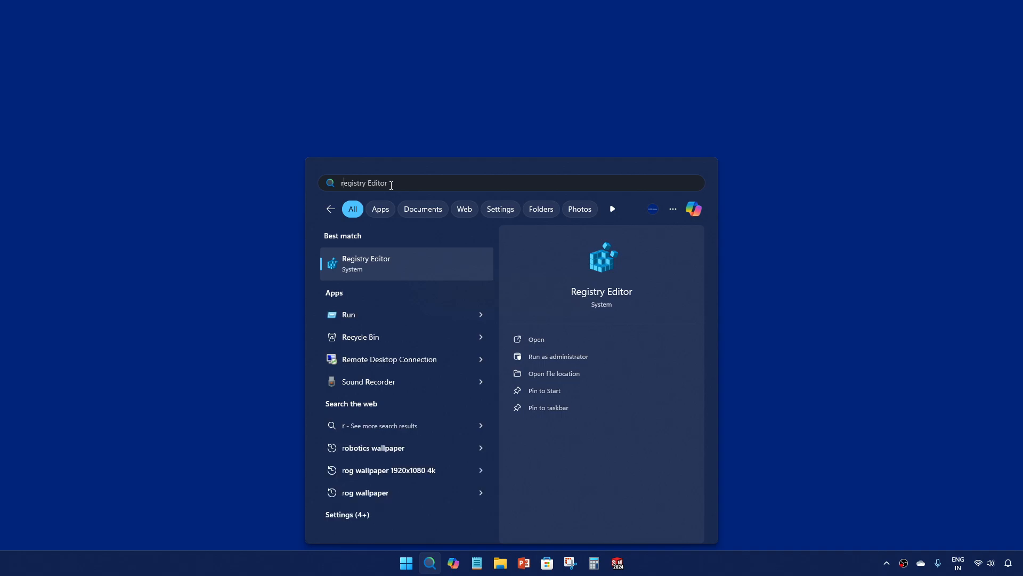
pyautogui.write('eun')
pyautogui.press('Return')
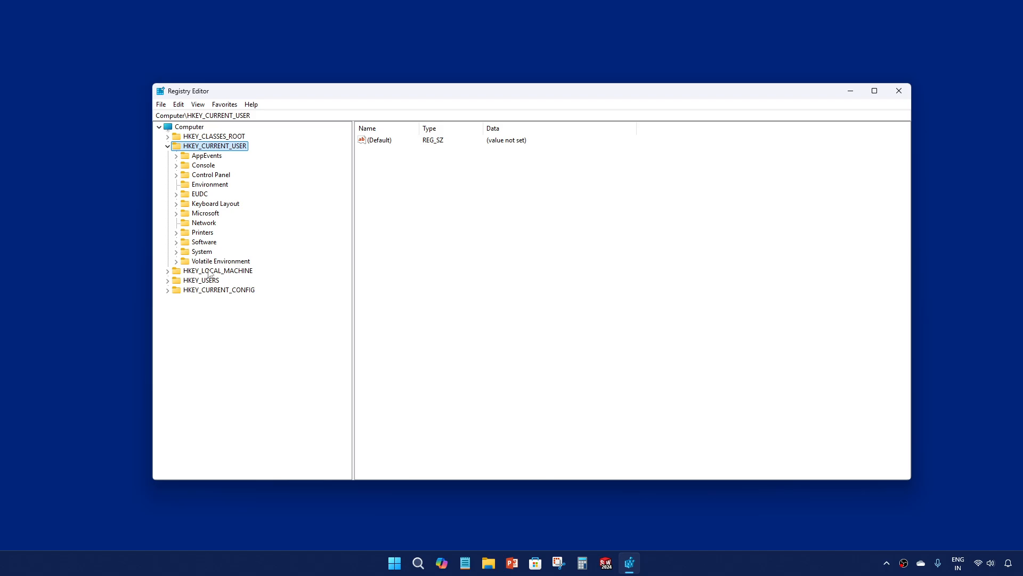
# Expand HKEY_CURRENT_USER > Software > SolidWorks > AllowList in the registry tree
pyautogui.click(177, 242)
pyautogui.scroll(-1, 265, 334)
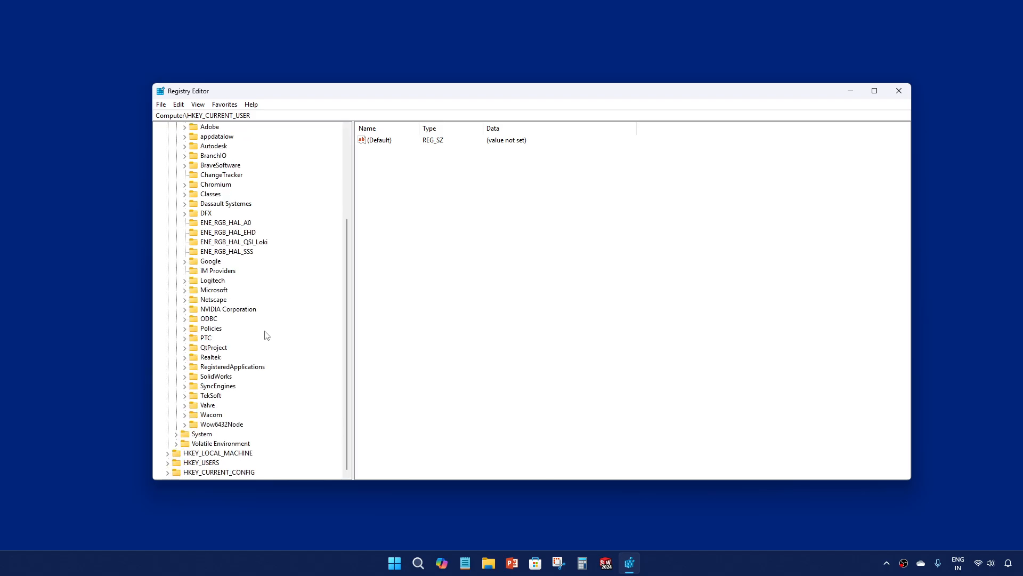
pyautogui.click(185, 377)
pyautogui.moveTo(355, 368); pyautogui.dragTo(355, 411)
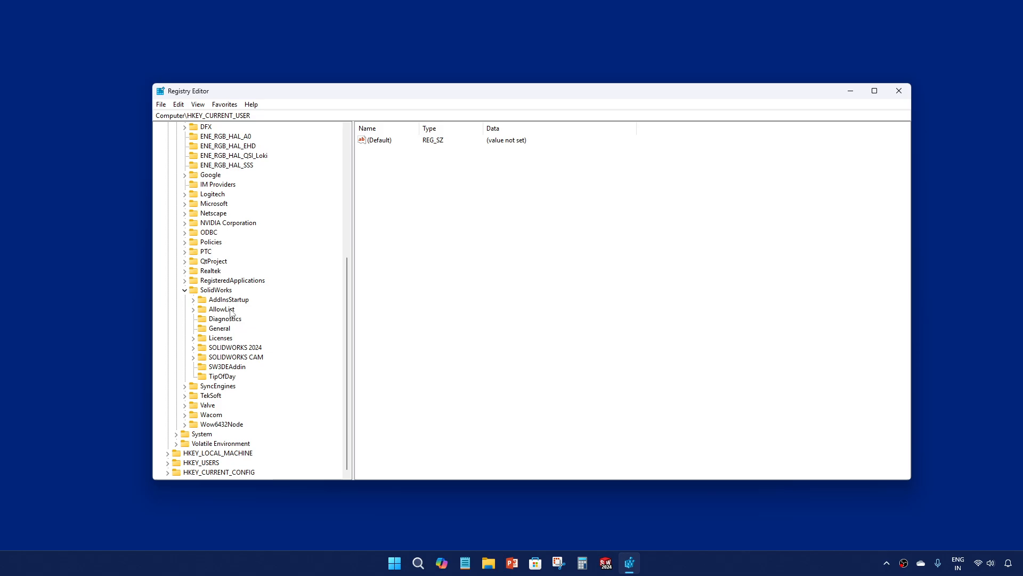
pyautogui.click(221, 309)
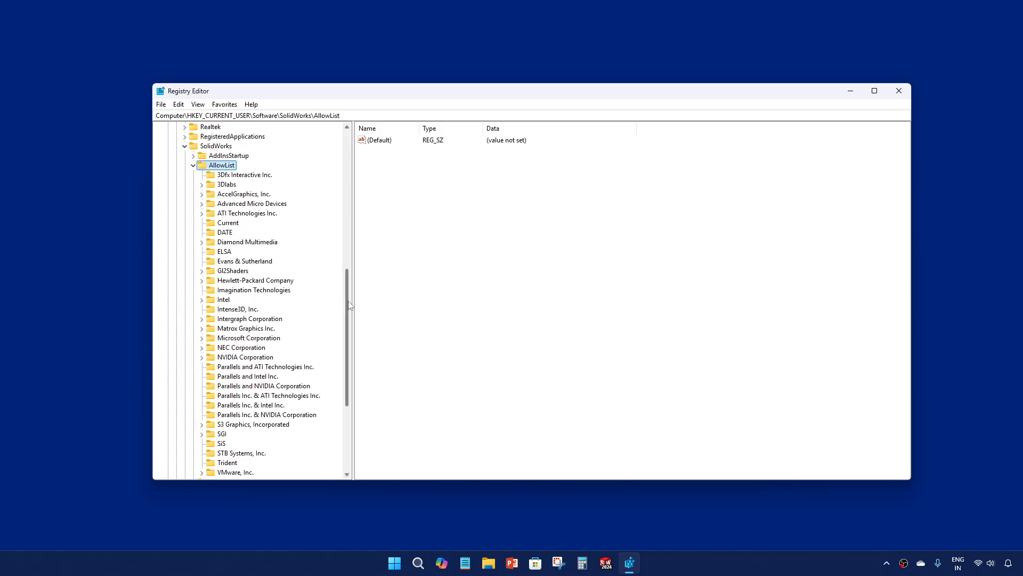
pyautogui.scroll(-2, 348, 301)
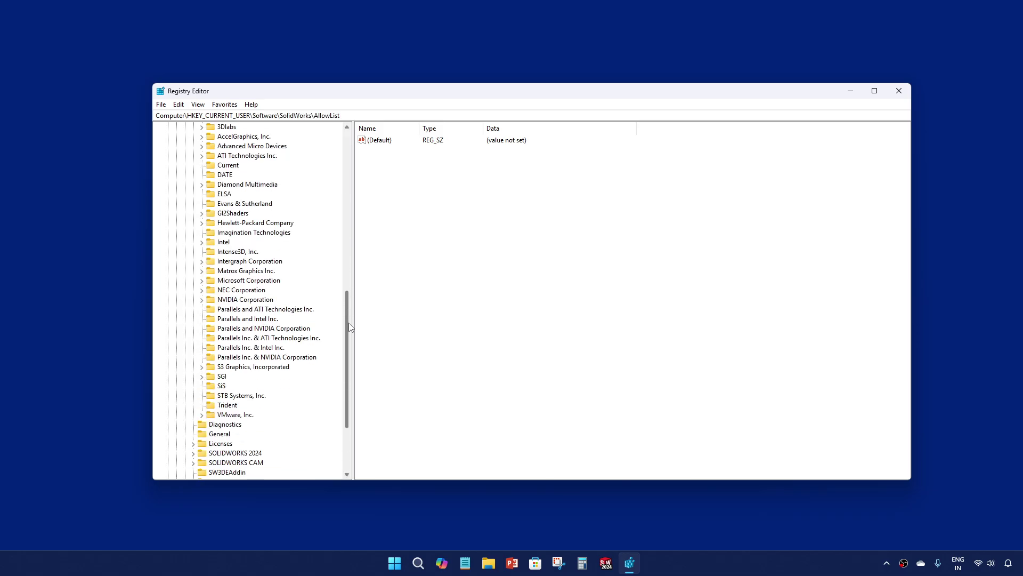
# Expand Gl2Shaders and then its NV40 key to list the GPU subkeys
pyautogui.click(232, 212)
pyautogui.click(202, 213)
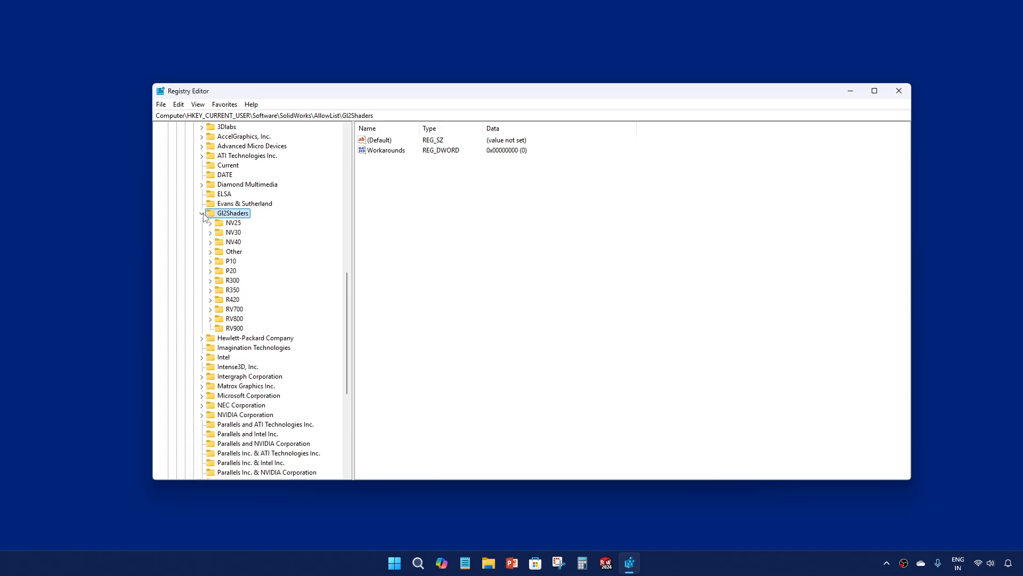
pyautogui.click(232, 241)
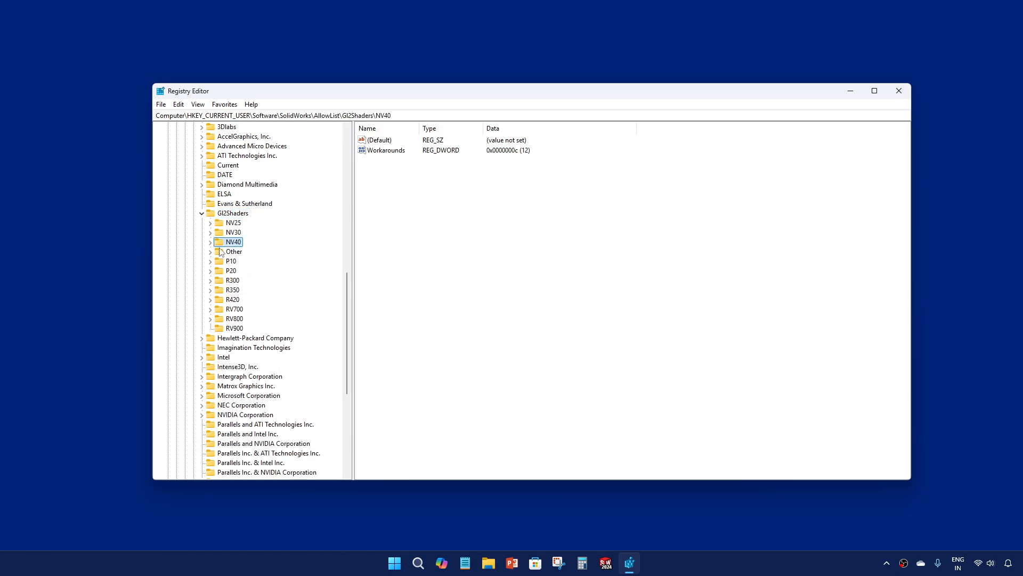
pyautogui.click(210, 241)
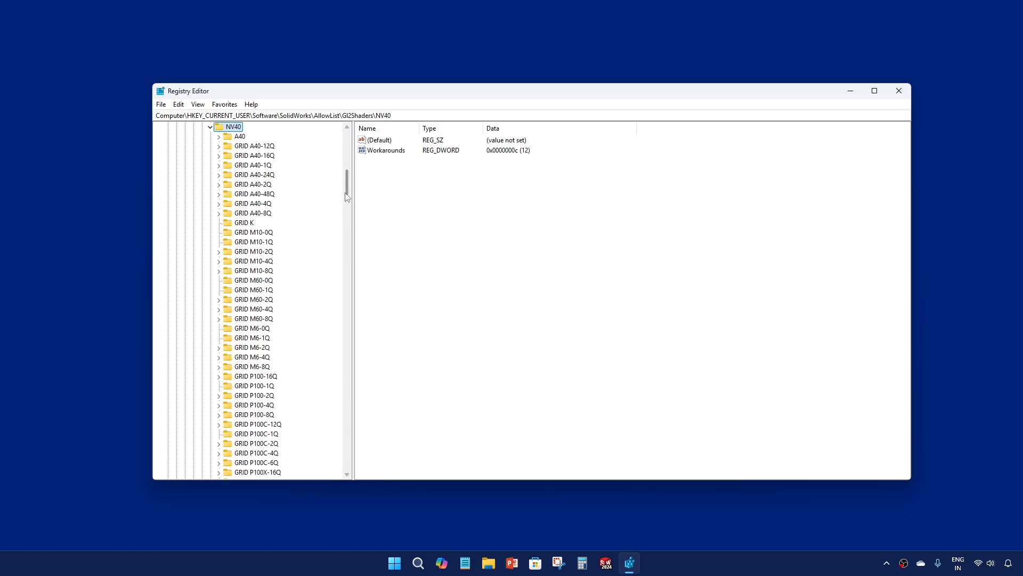
pyautogui.moveTo(348, 182)
pyautogui.mouseDown()
pyautogui.moveTo(348, 256)
pyautogui.moveTo(348, 177)
pyautogui.mouseUp()
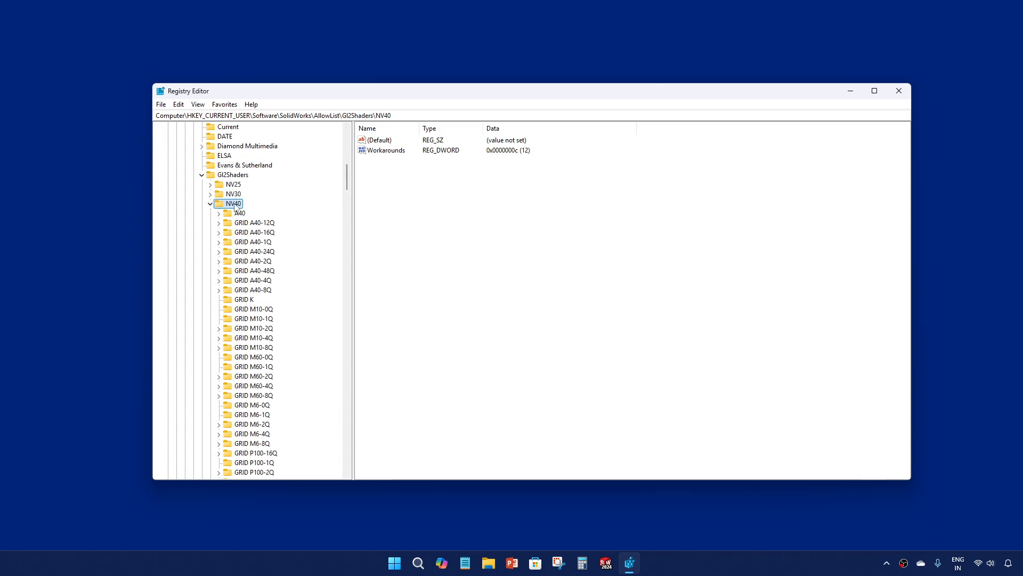
# Create a new subkey under NV40 named 'RTX 3060'
pyautogui.rightClick(234, 203)
pyautogui.click(268, 223)
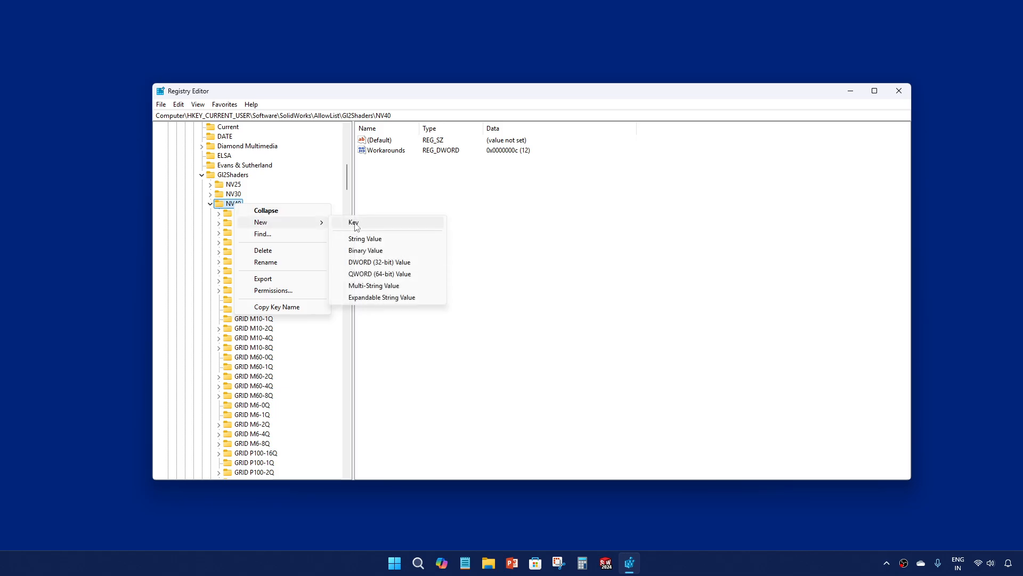
pyautogui.click(358, 227)
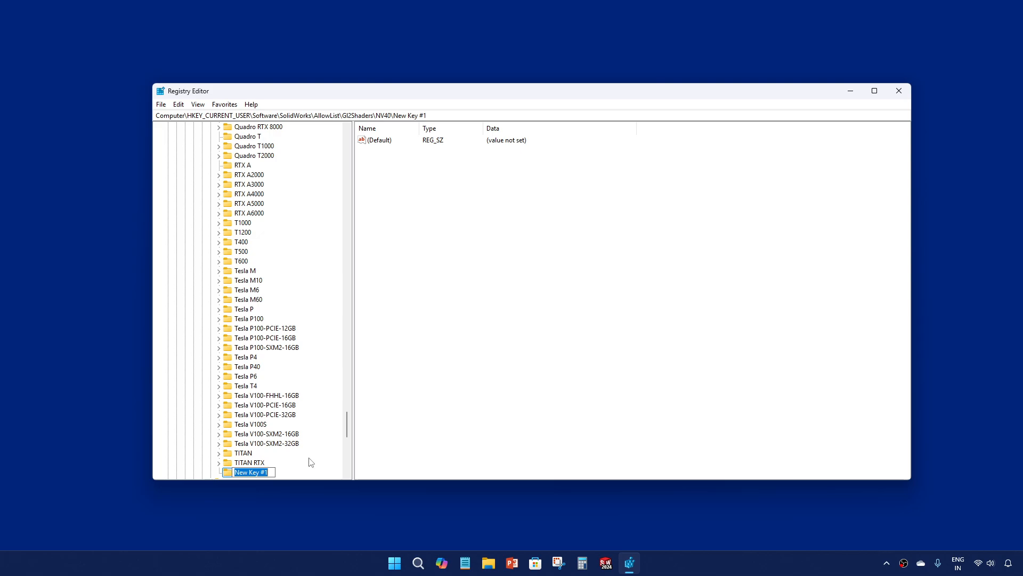
pyautogui.write('RTX 3')
pyautogui.write('060')
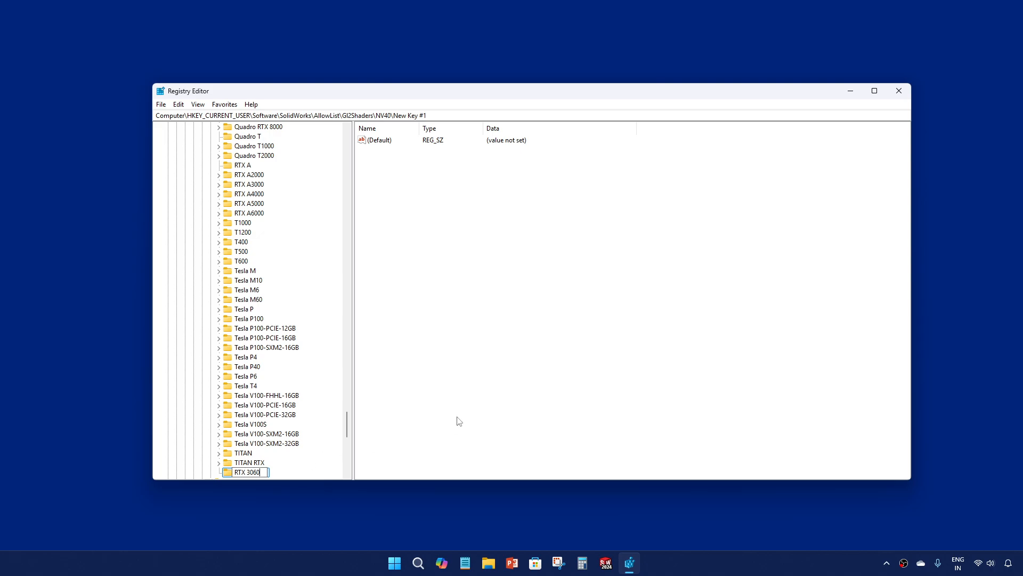
pyautogui.click(459, 422)
# Add a DWORD (32-bit) value named Workarounds to the RTX 3060 key
pyautogui.rightClick(436, 230)
pyautogui.moveTo(462, 234)
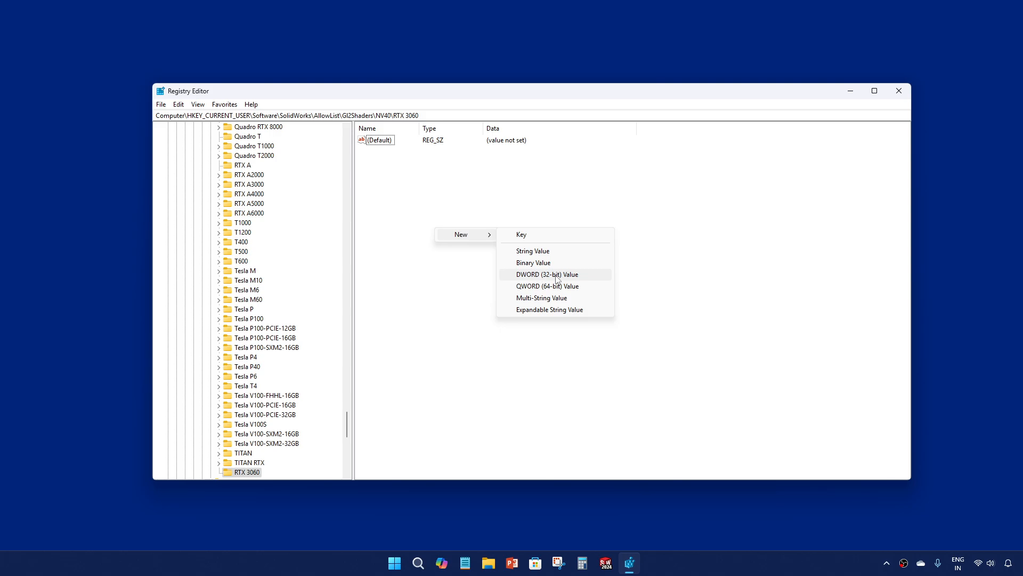
pyautogui.click(558, 278)
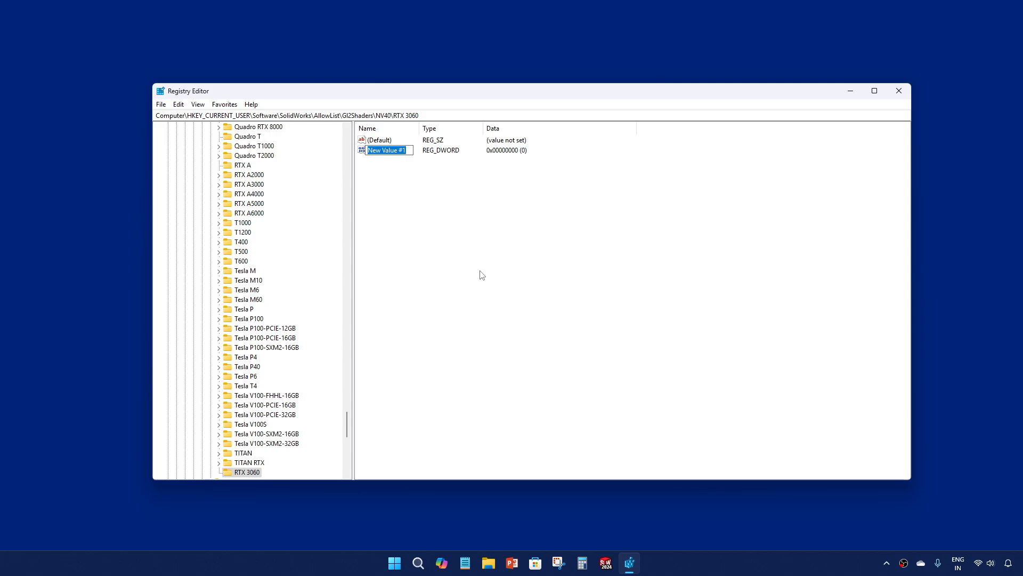
pyautogui.write('Workar')
pyautogui.write('ounds')
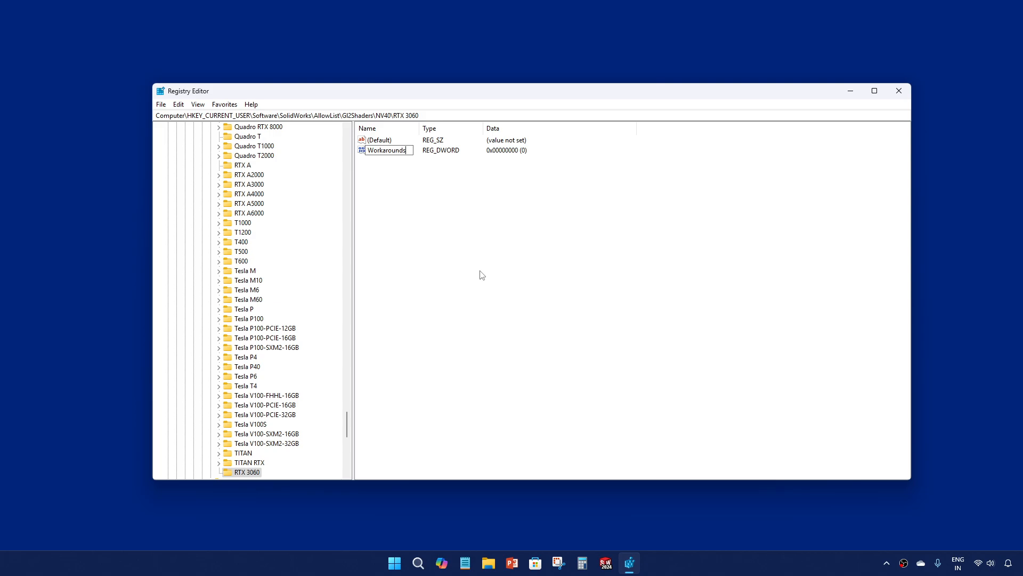
pyautogui.press('Return')
# Set the Workarounds data to hexadecimal 31408 (0x00031408 / 201736)
pyautogui.doubleClick(385, 150)
pyautogui.write('31408')
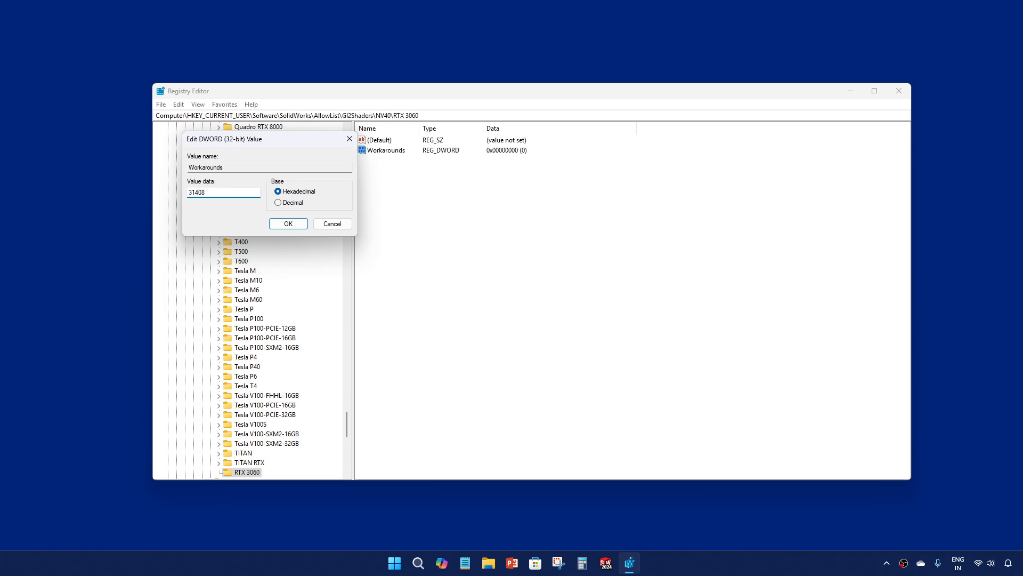
pyautogui.click(288, 224)
pyautogui.click(476, 314)
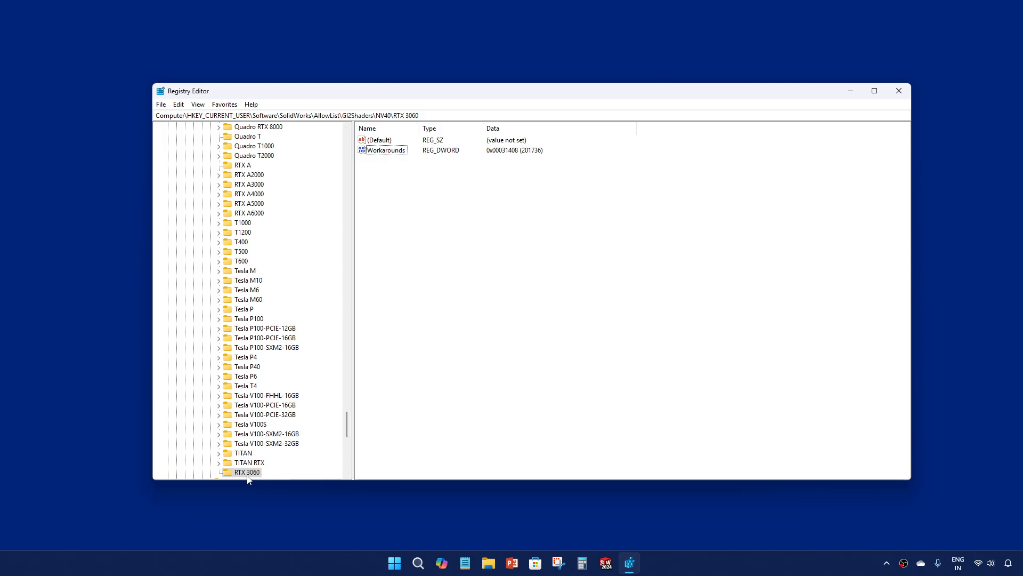
pyautogui.moveTo(349, 436); pyautogui.dragTo(349, 169)
# Check that AllowList > Current > Renderer reads NVIDIA GeForce RTX 3060/PCIe/SSE2, then re-expand Gl2Shaders
pyautogui.click(204, 300)
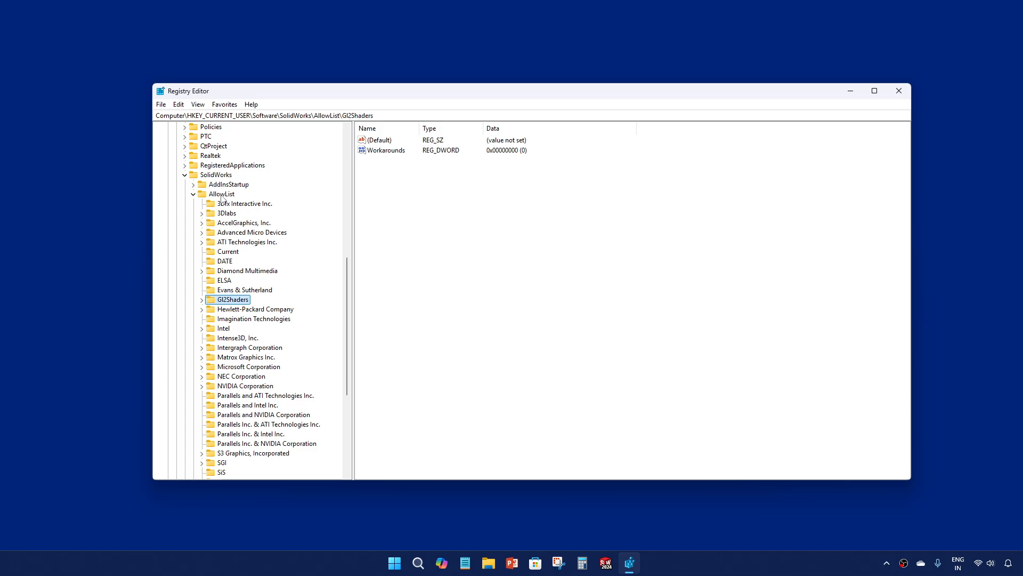
pyautogui.click(228, 251)
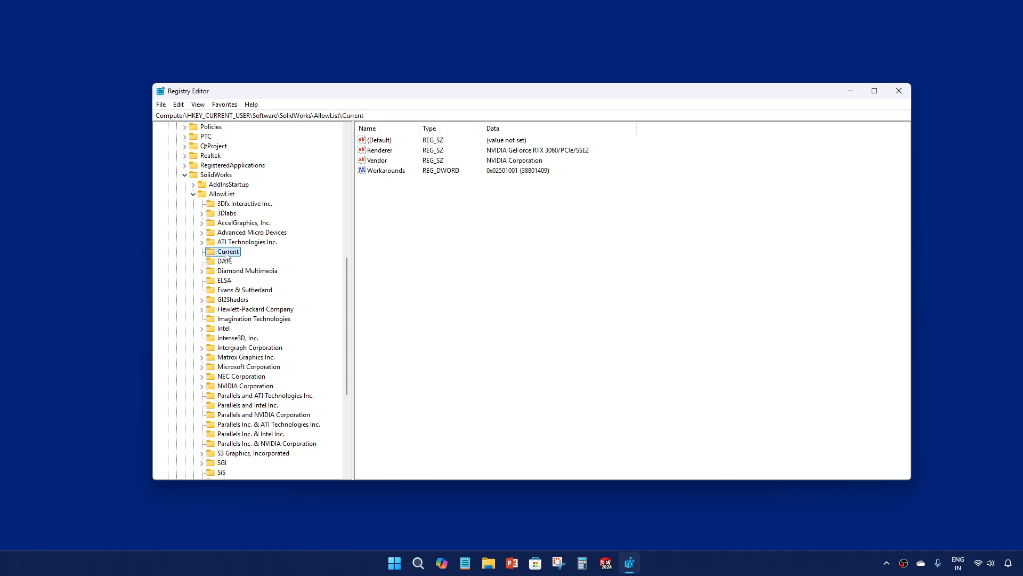
pyautogui.doubleClick(380, 151)
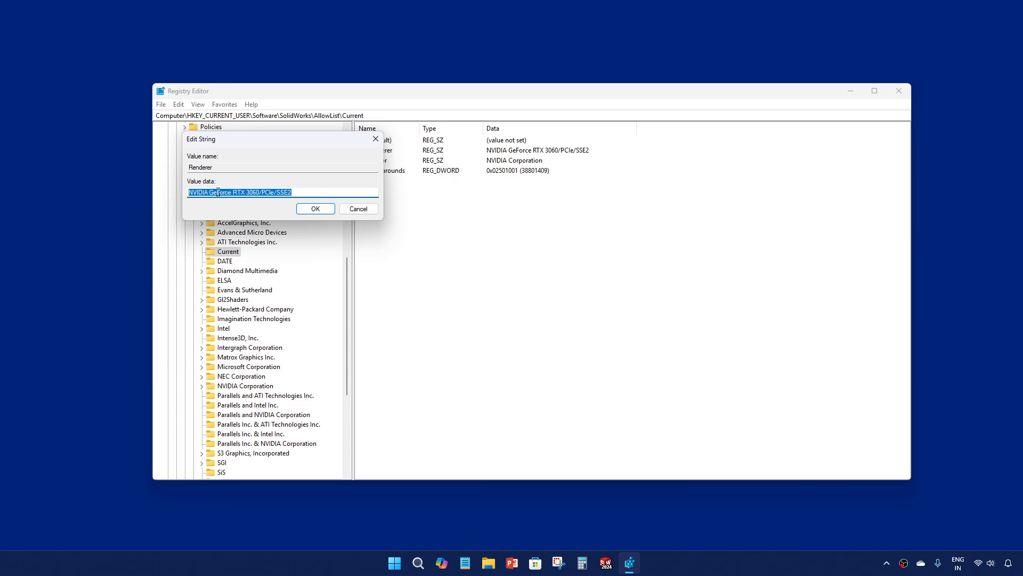
pyautogui.click(315, 209)
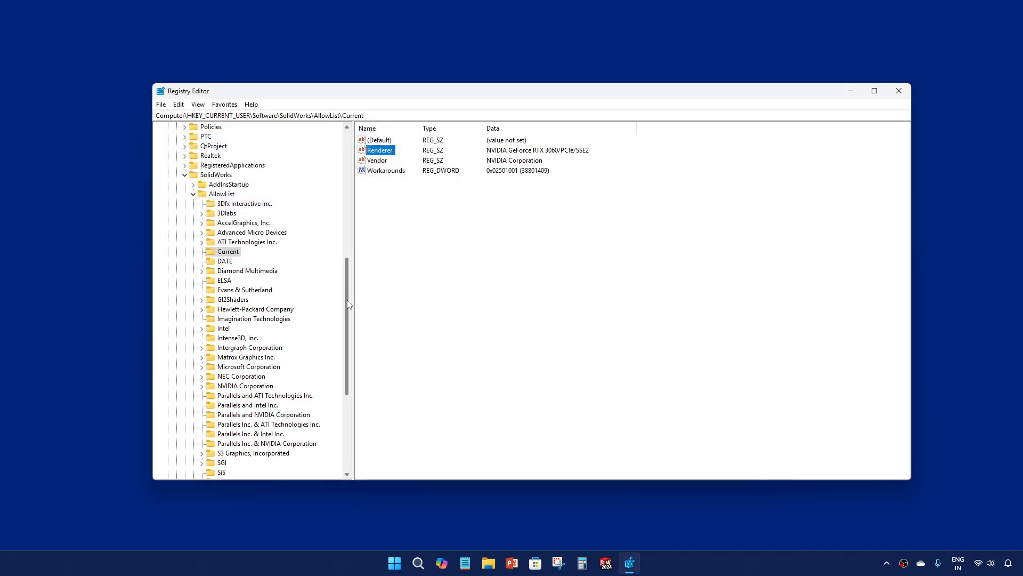
pyautogui.scroll(-3, 349, 303)
pyautogui.scroll(-3, 264, 361)
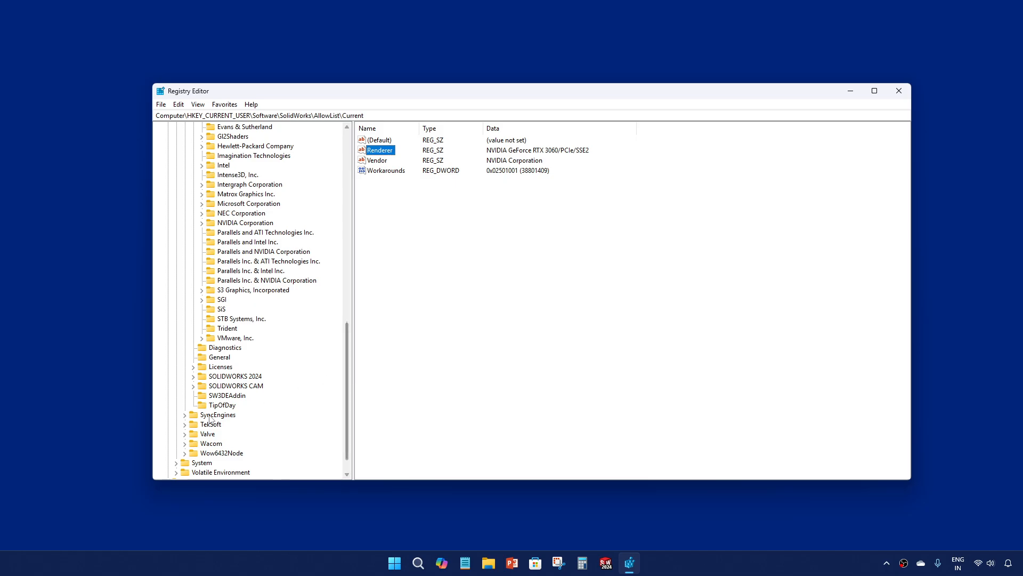
pyautogui.scroll(2, 223, 343)
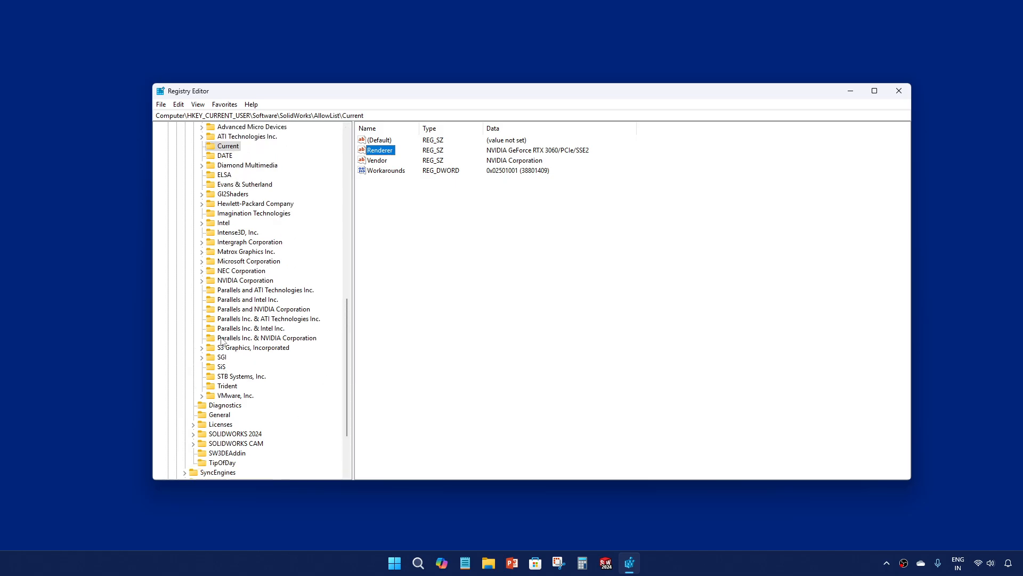
pyautogui.click(202, 194)
pyautogui.moveTo(349, 185); pyautogui.dragTo(347, 432)
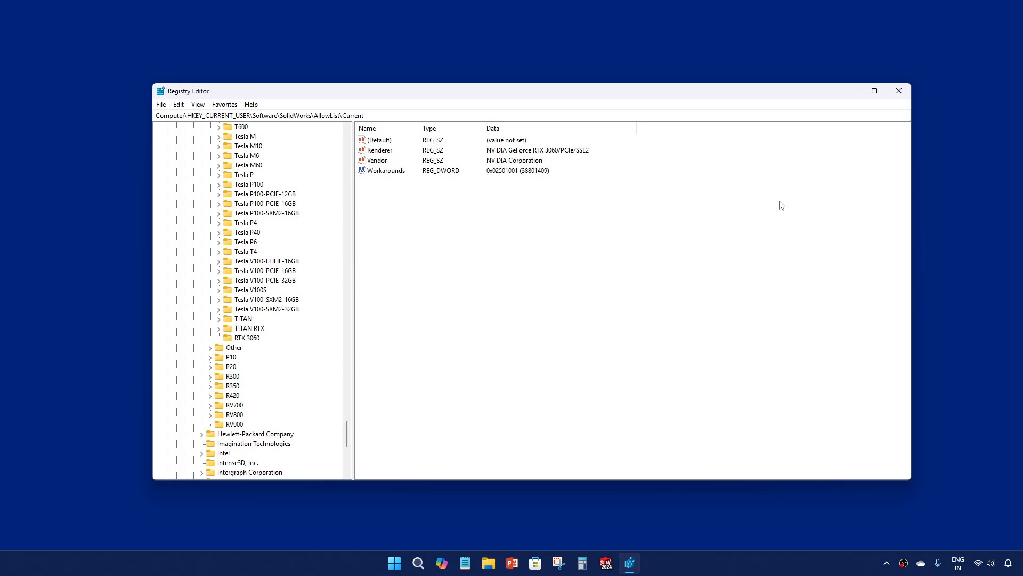
# Close Registry Editor, relaunch SOLIDWORKS and dismiss the welcome window
pyautogui.click(899, 91)
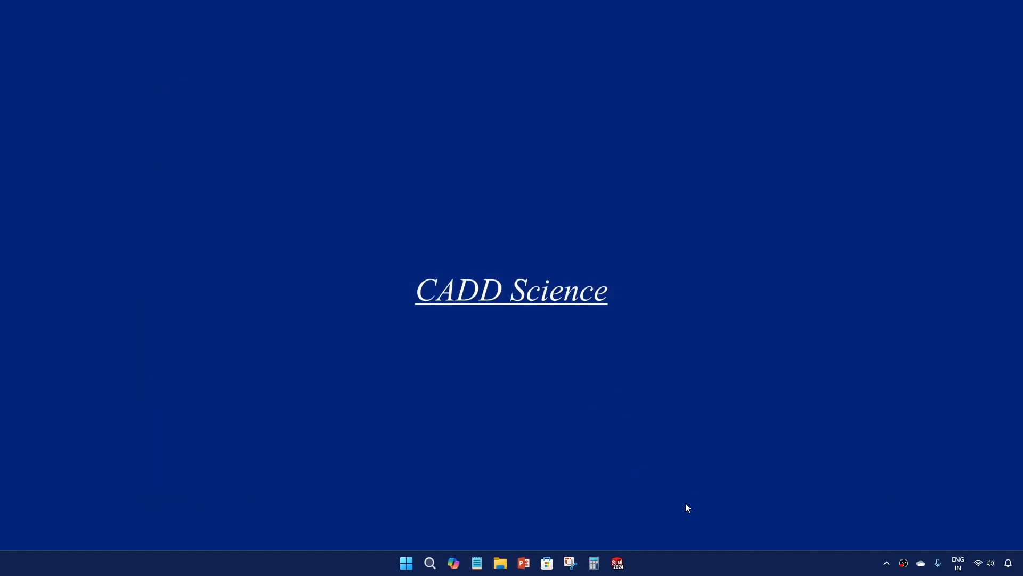
pyautogui.click(619, 563)
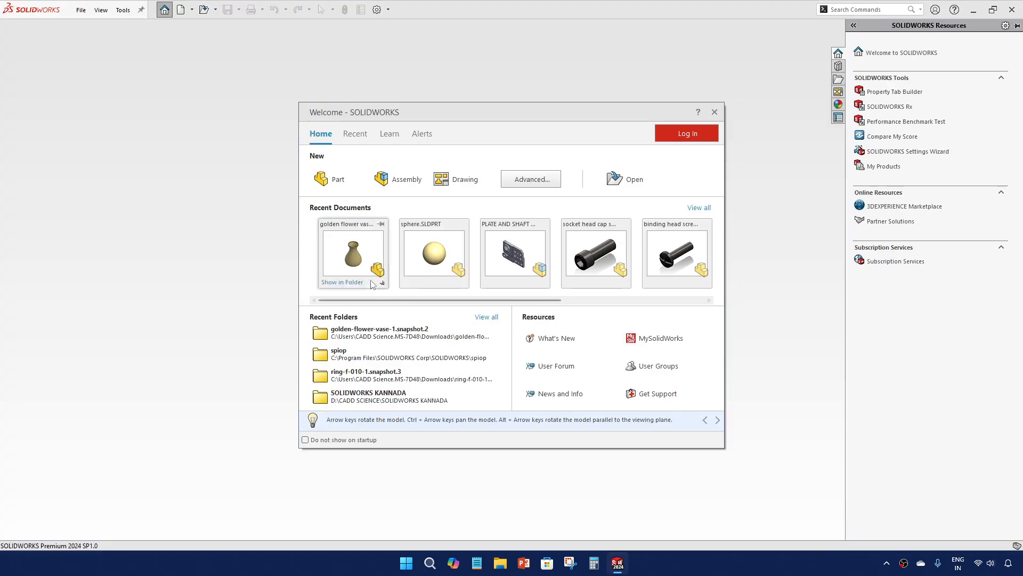
pyautogui.press('Escape')
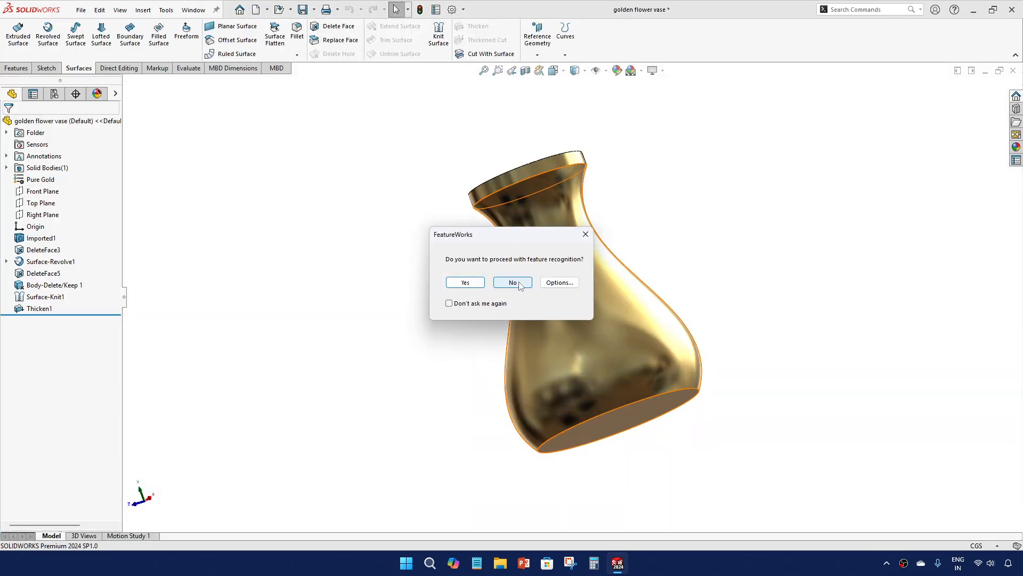
# Decline FeatureWorks recognition and turn on RealView Graphics for the vase
pyautogui.click(512, 282)
pyautogui.middleClick(658, 255)
pyautogui.moveTo(659, 255); pyautogui.dragTo(711, 313)
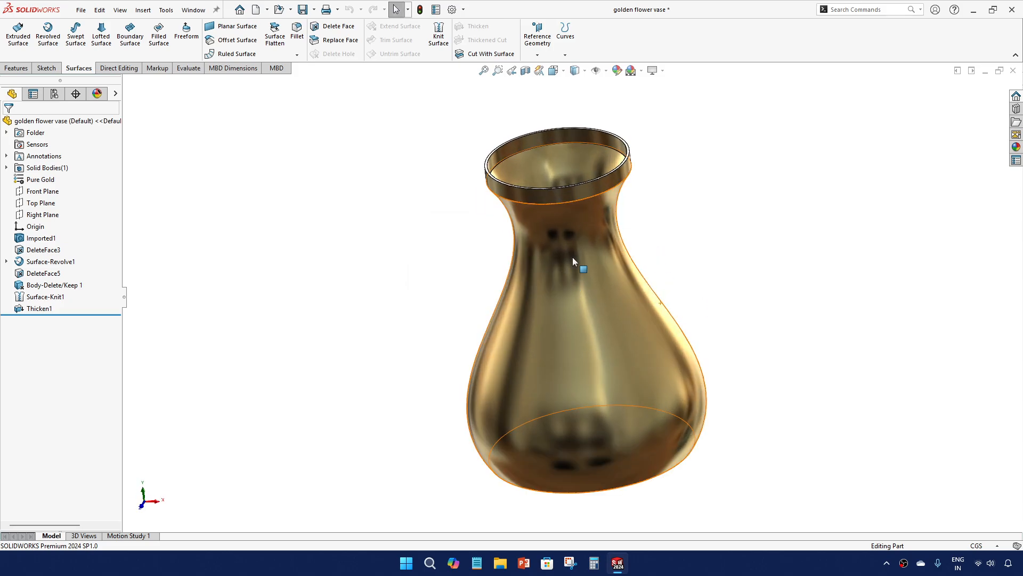
pyautogui.click(662, 70)
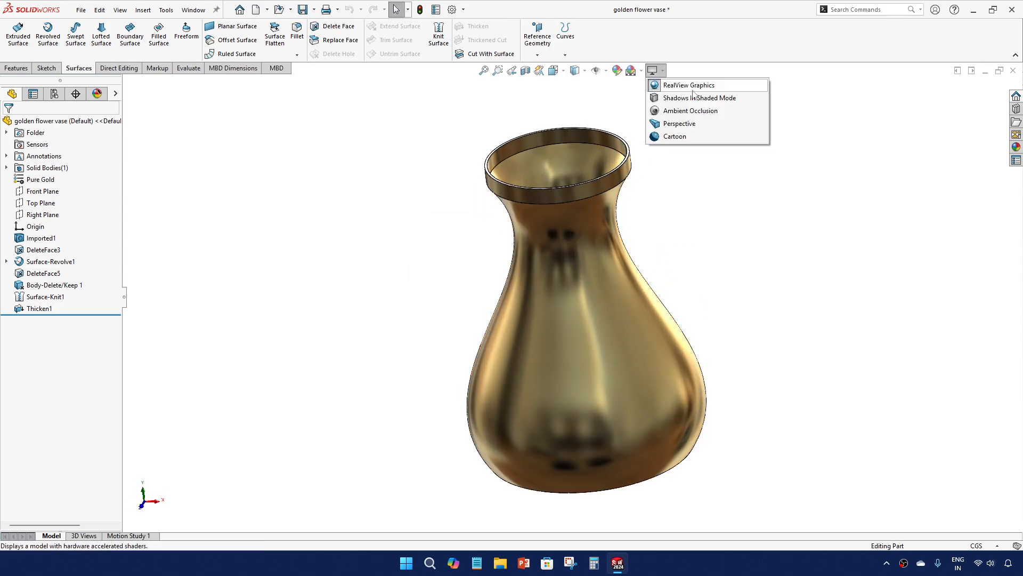
pyautogui.click(690, 85)
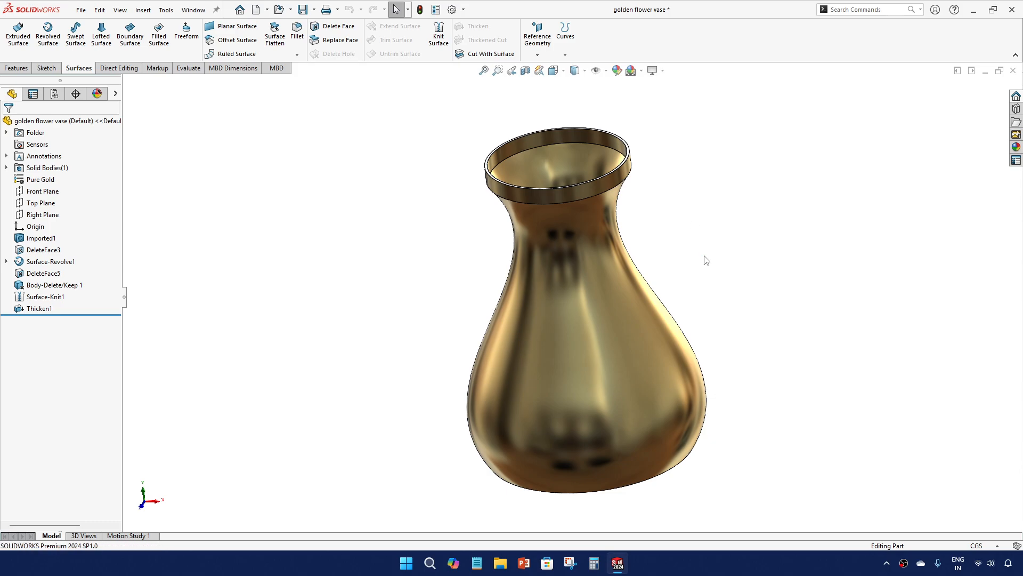
# Orbit and zoom to inspect the gold shading, then minimize SOLIDWORKS
pyautogui.moveTo(658, 255); pyautogui.dragTo(687, 240)
pyautogui.scroll(-5, 551, 286)
pyautogui.scroll(8, 550, 285)
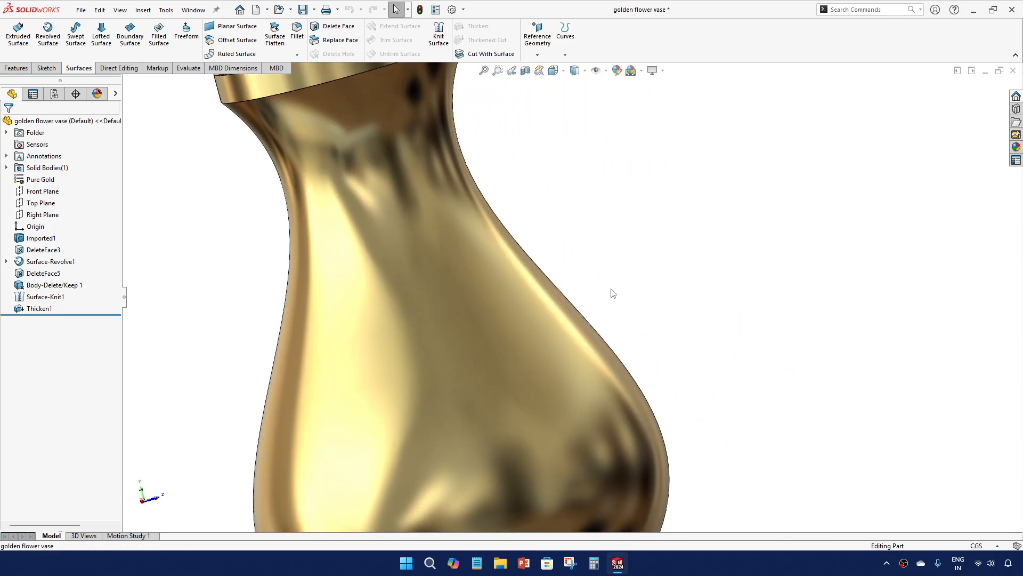
pyautogui.scroll(5, 551, 285)
pyautogui.moveTo(611, 292); pyautogui.dragTo(636, 290)
pyautogui.scroll(-6, 635, 291)
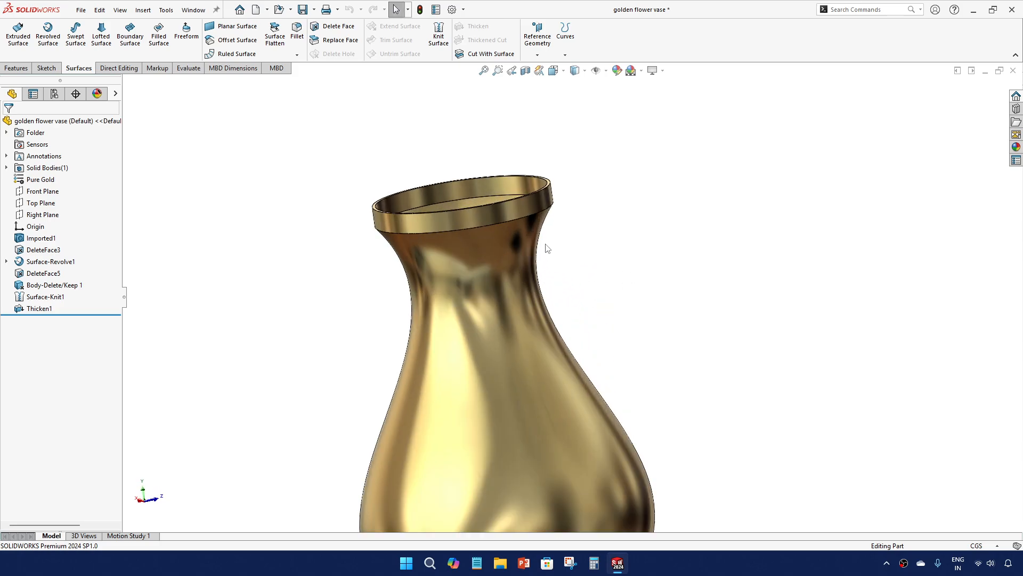
pyautogui.moveTo(552, 248); pyautogui.dragTo(648, 289)
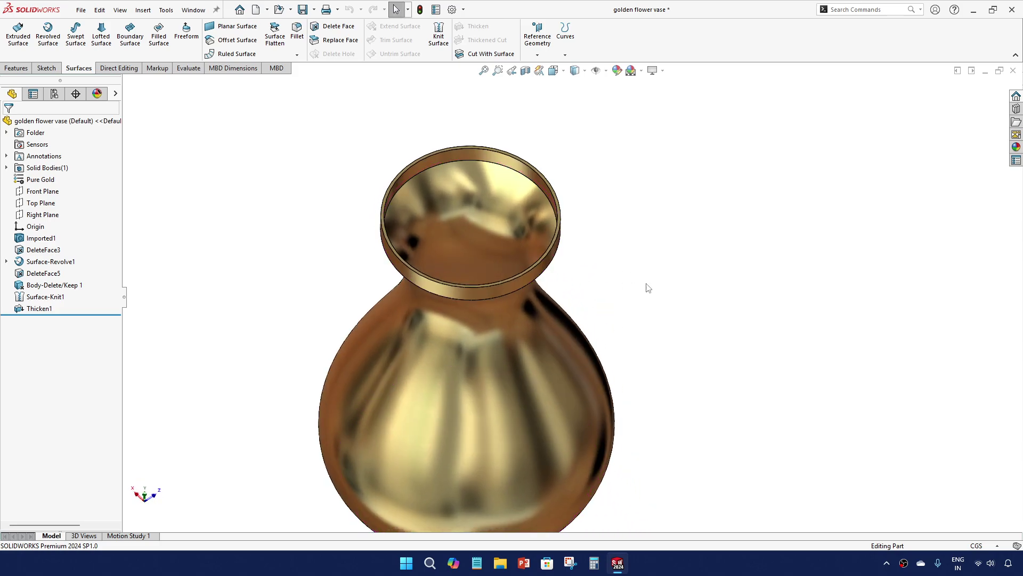
pyautogui.click(974, 10)
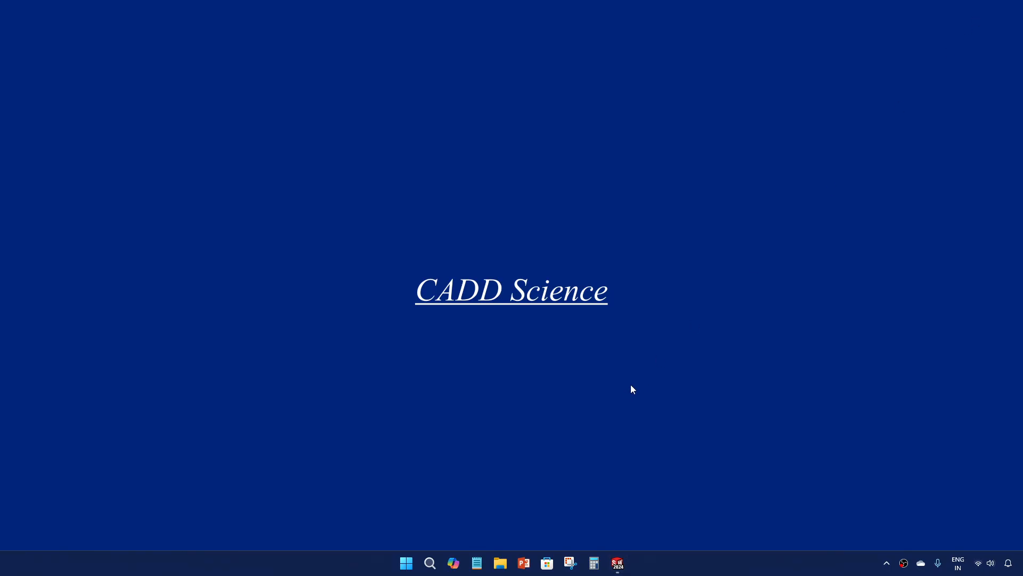